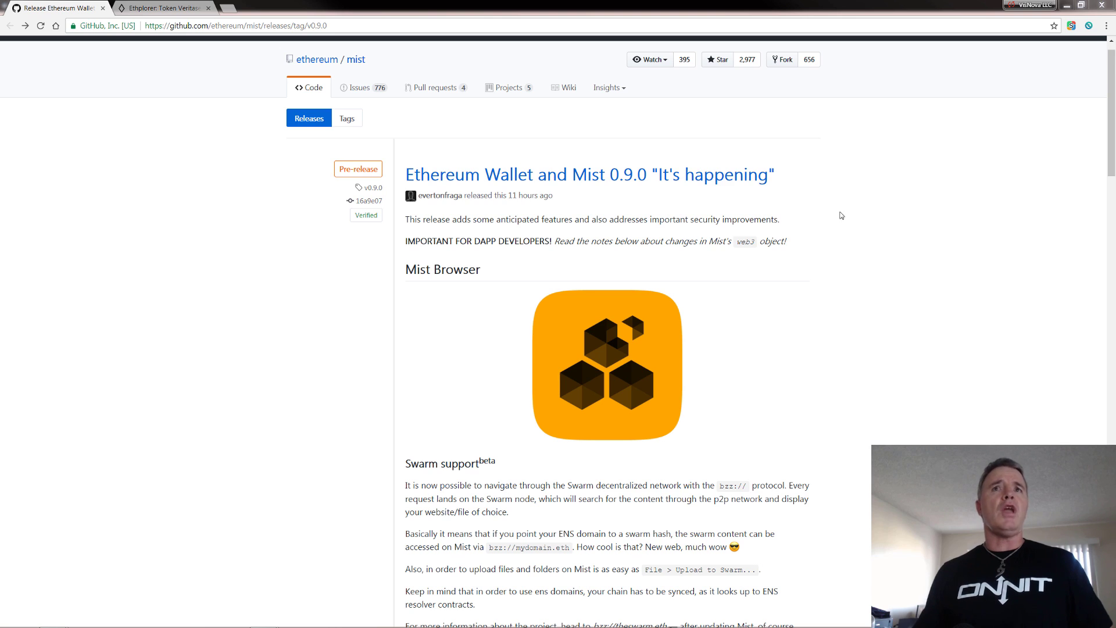
Scroll the Mist v0.9.0 release notes down to the Ethereum Wallet ENS section.
drag(1111, 103, 1091, 305)
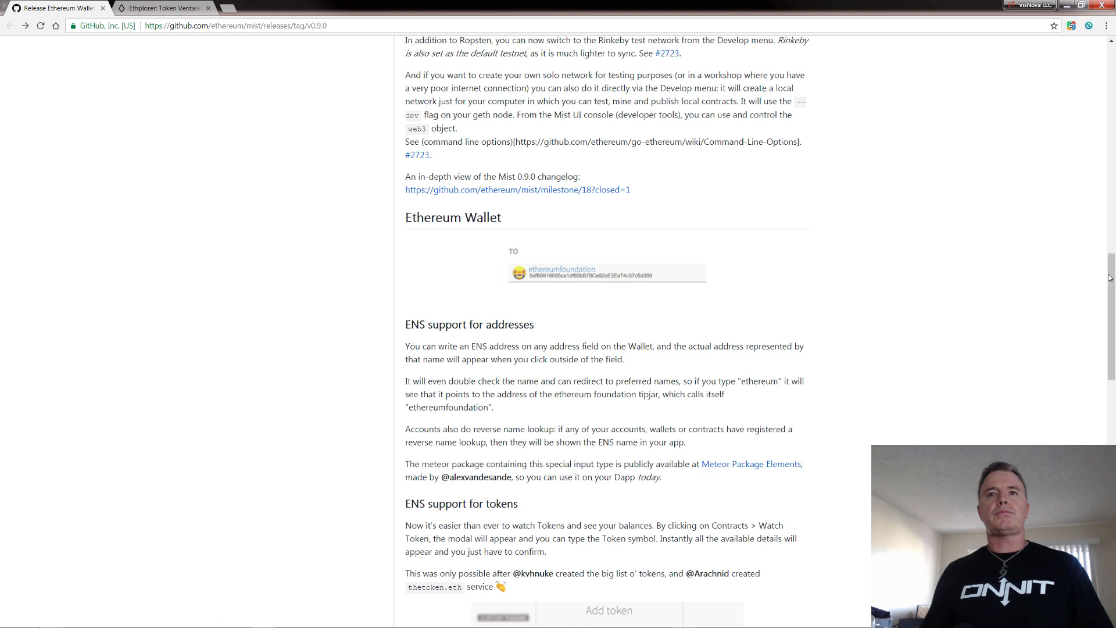
Scroll on to 'ENS support for tokens', its Add token demo and the Checksums table.
drag(1110, 279, 1103, 355)
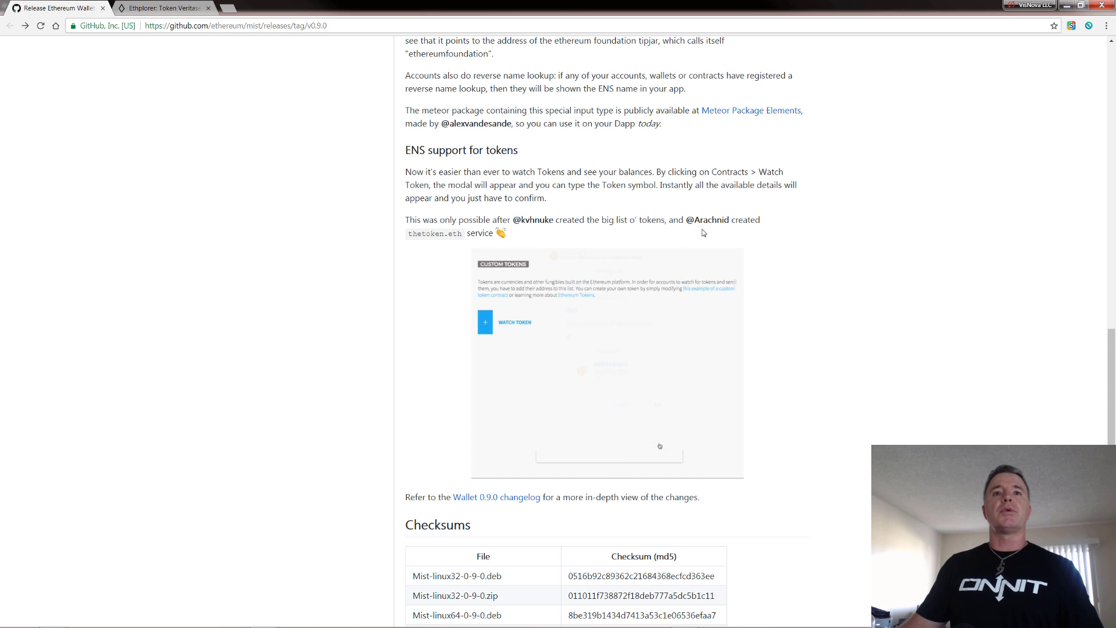
Minimize Chrome so Mist's Accounts Overview with three accounts and 0.26 ether shows.
click(1066, 5)
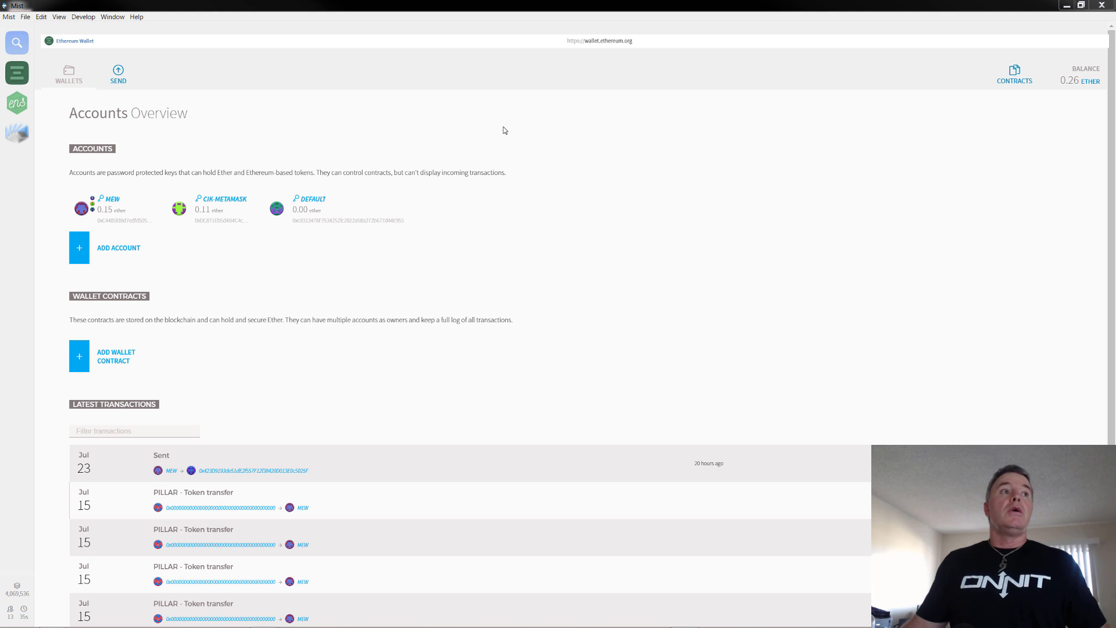
mouse_move(18, 107)
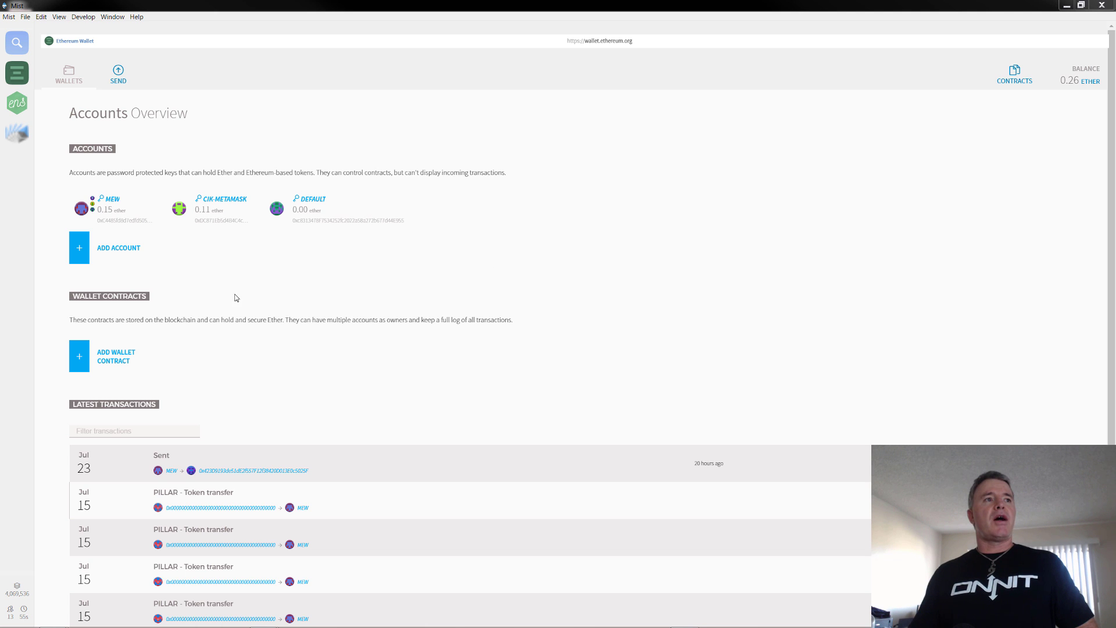
Open the MEW account page showing 0.149816108 ether and its PILLAR, Populous and Veritaseum tokens.
click(108, 202)
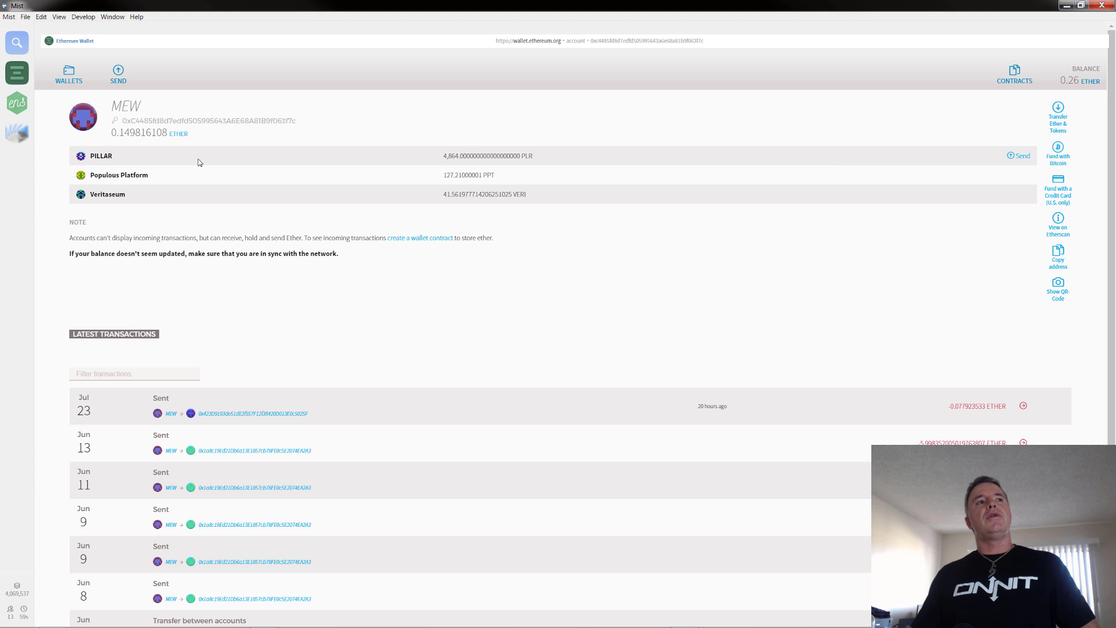
Open an empty Add token dialog from Custom Tokens on the Contracts page.
click(1016, 89)
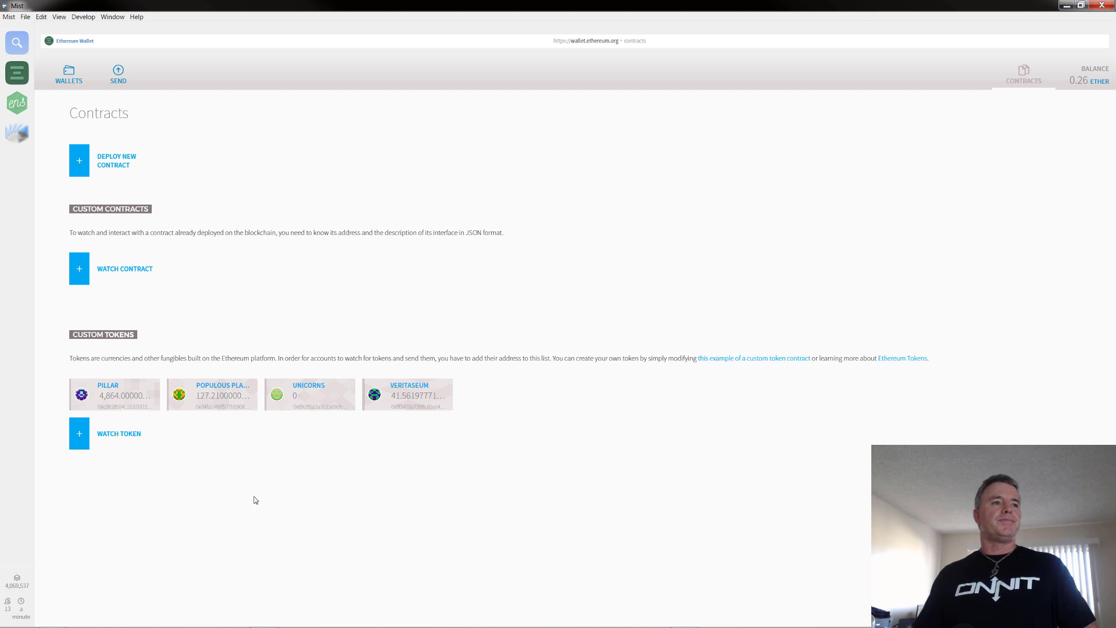
click(84, 436)
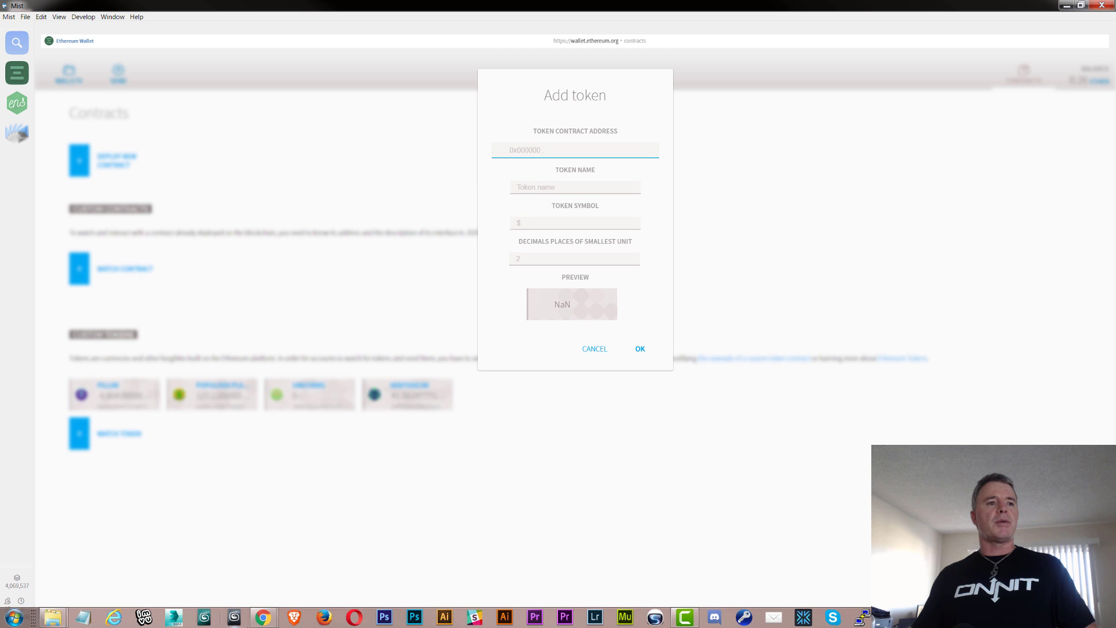
mouse_move(259, 622)
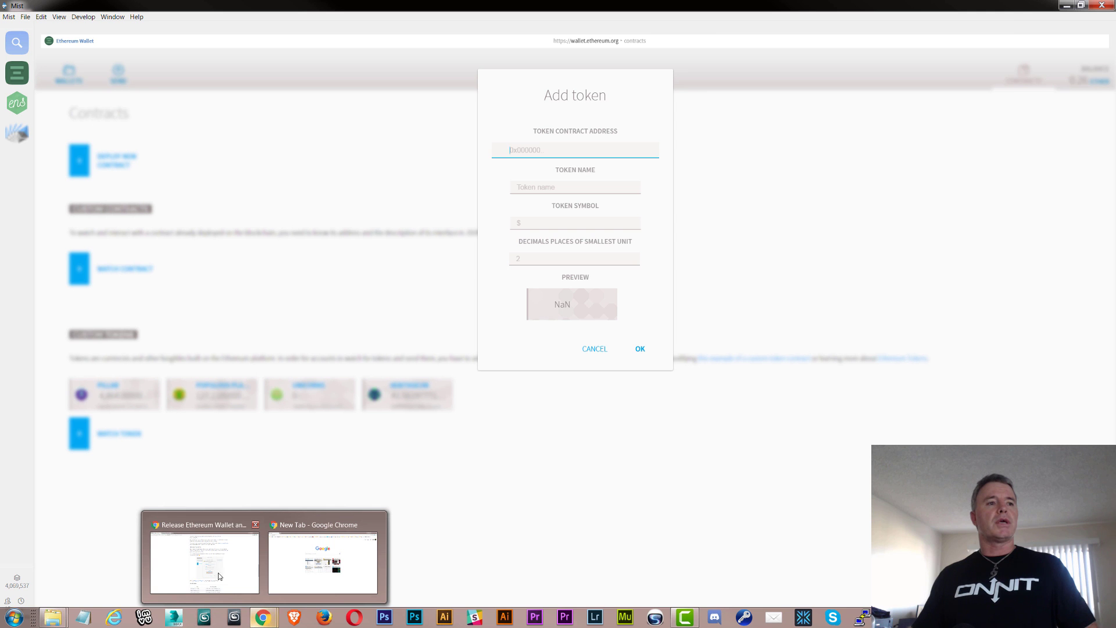
Go to Ethplorer's MobileGo Token page (MGO, 8 decimals) and copy its contract address.
click(215, 543)
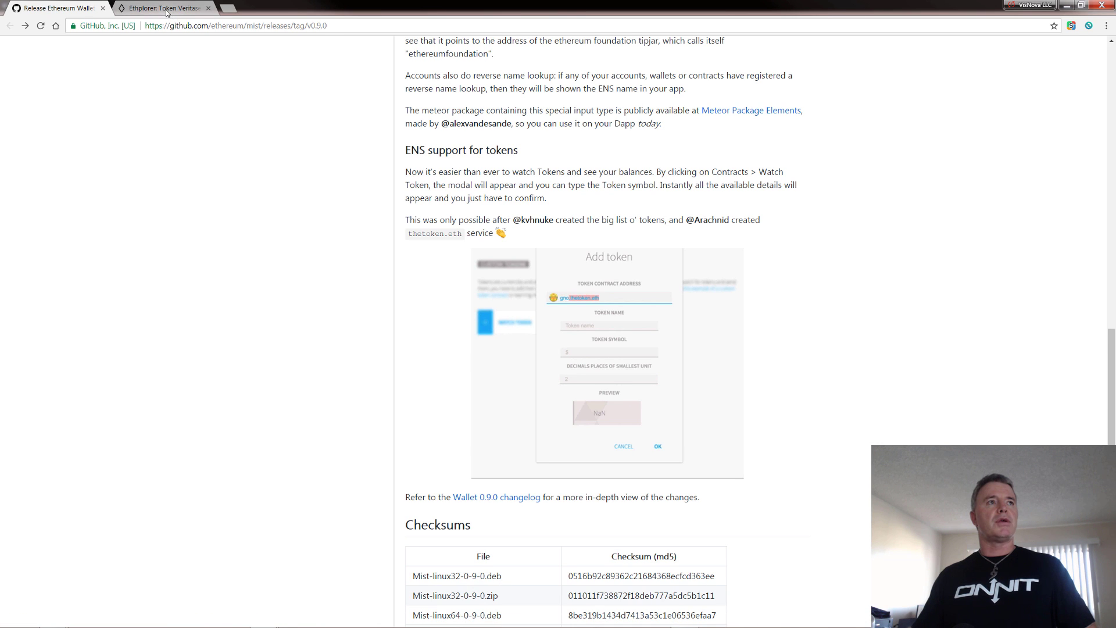
click(165, 8)
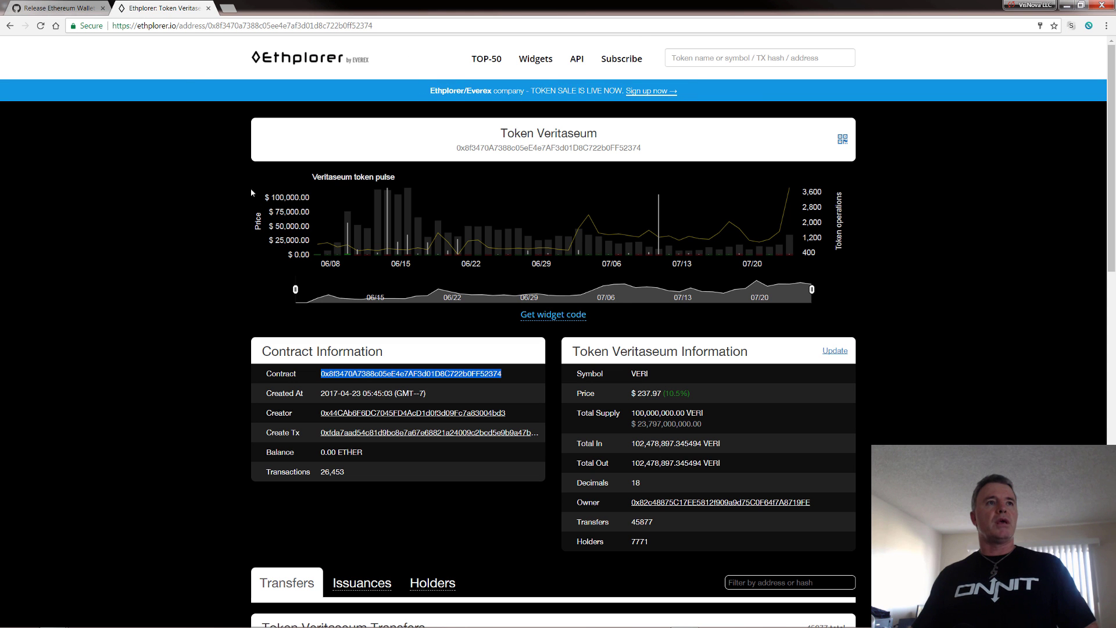
click(10, 25)
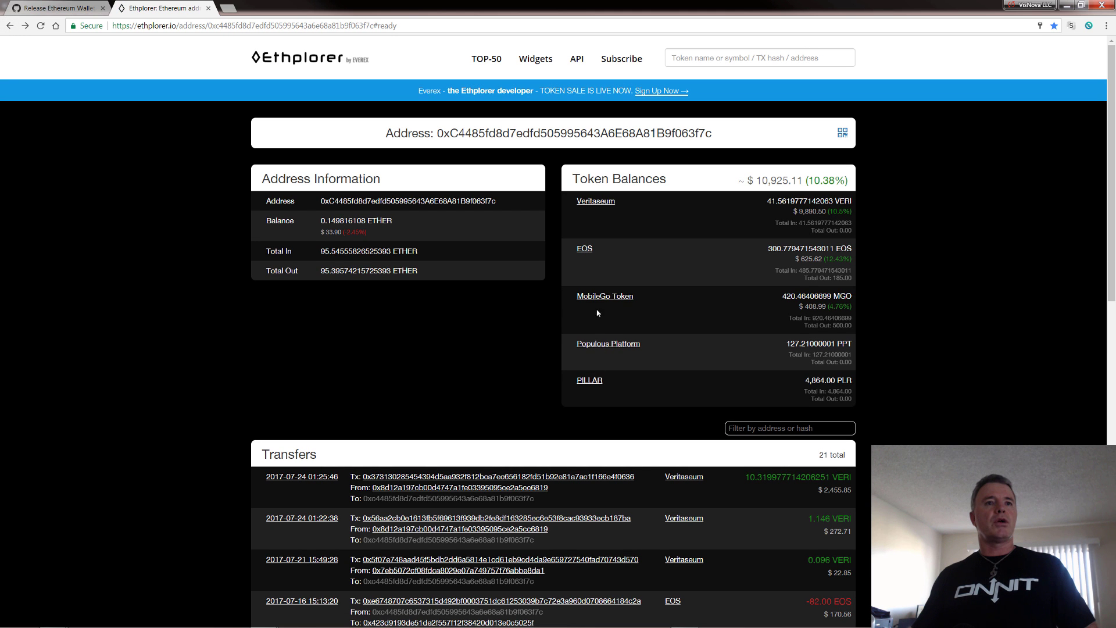
click(600, 295)
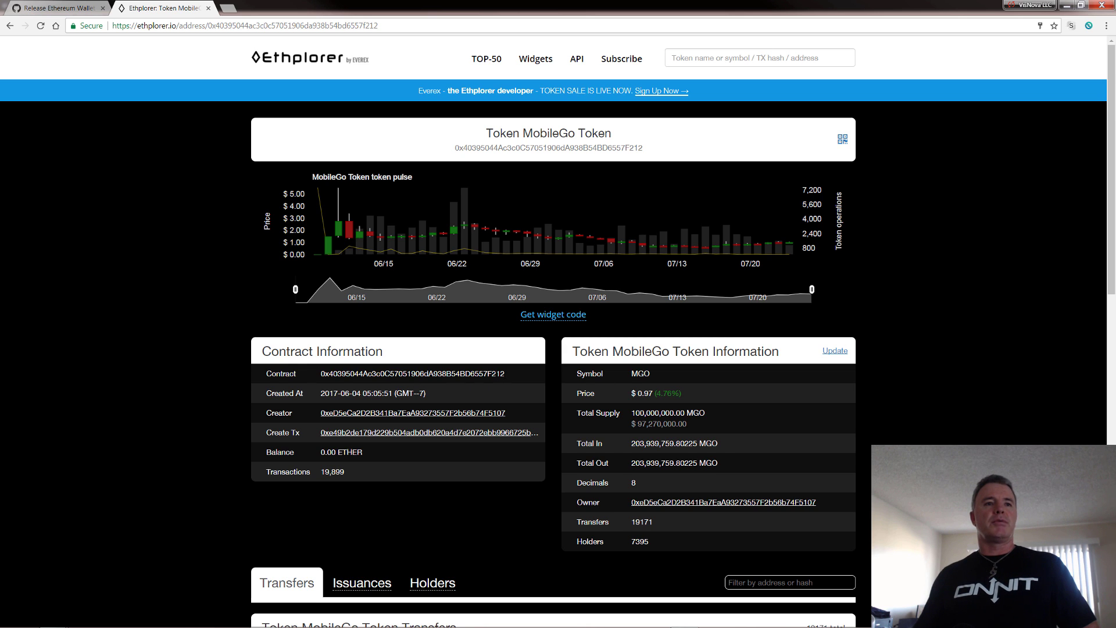
drag(505, 373, 320, 373)
right_click(320, 373)
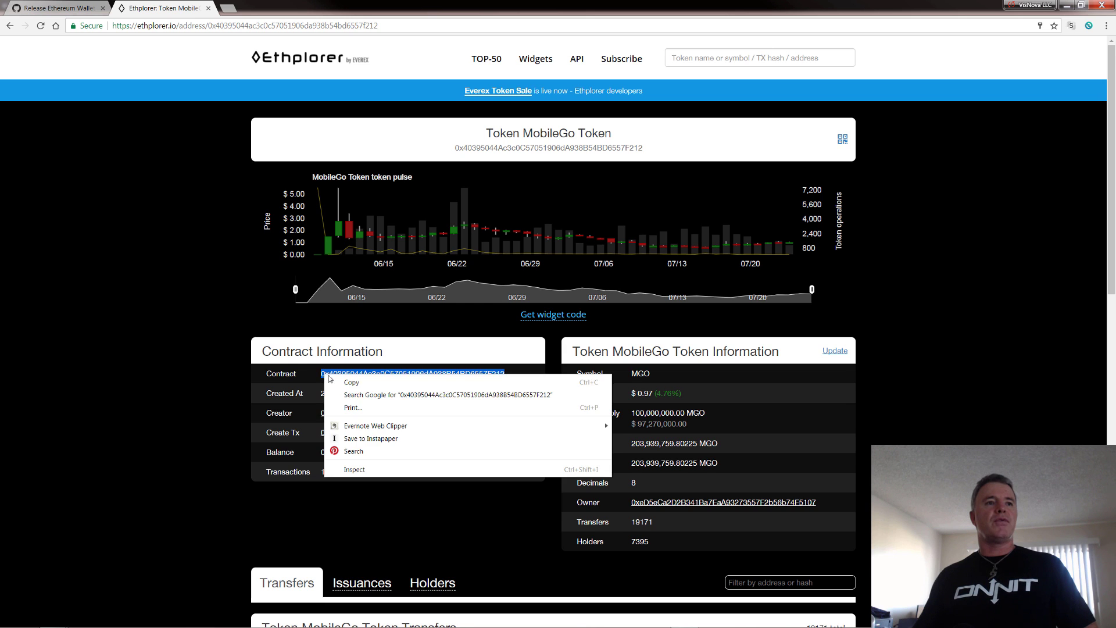
click(343, 381)
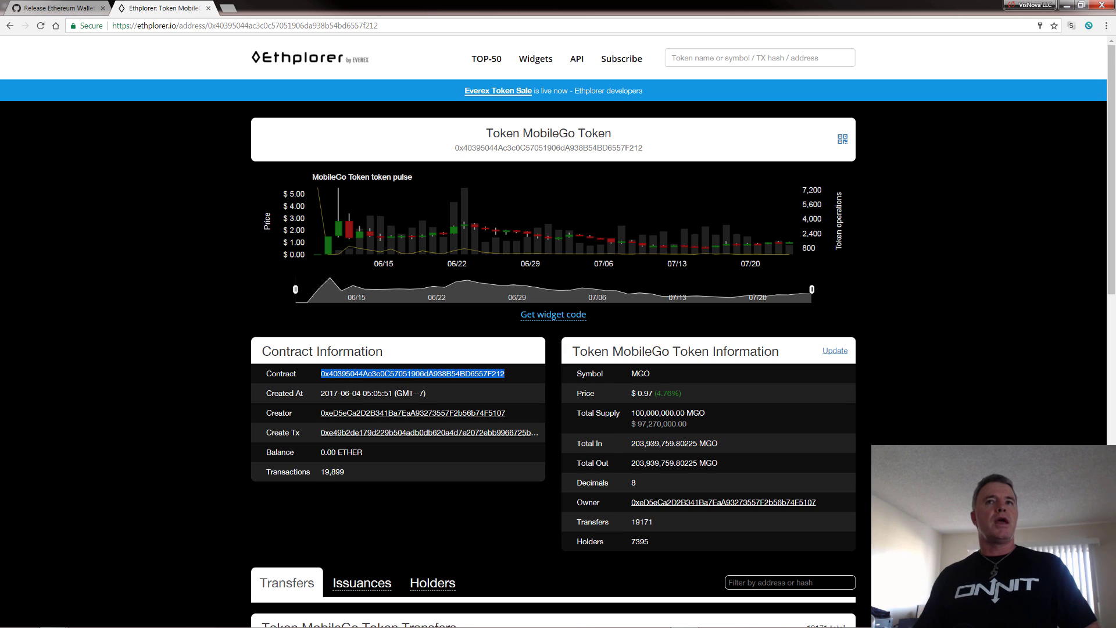
Paste the MobileGo contract address into Add token, auto-filling symbol MGO and 8 decimals.
click(1067, 8)
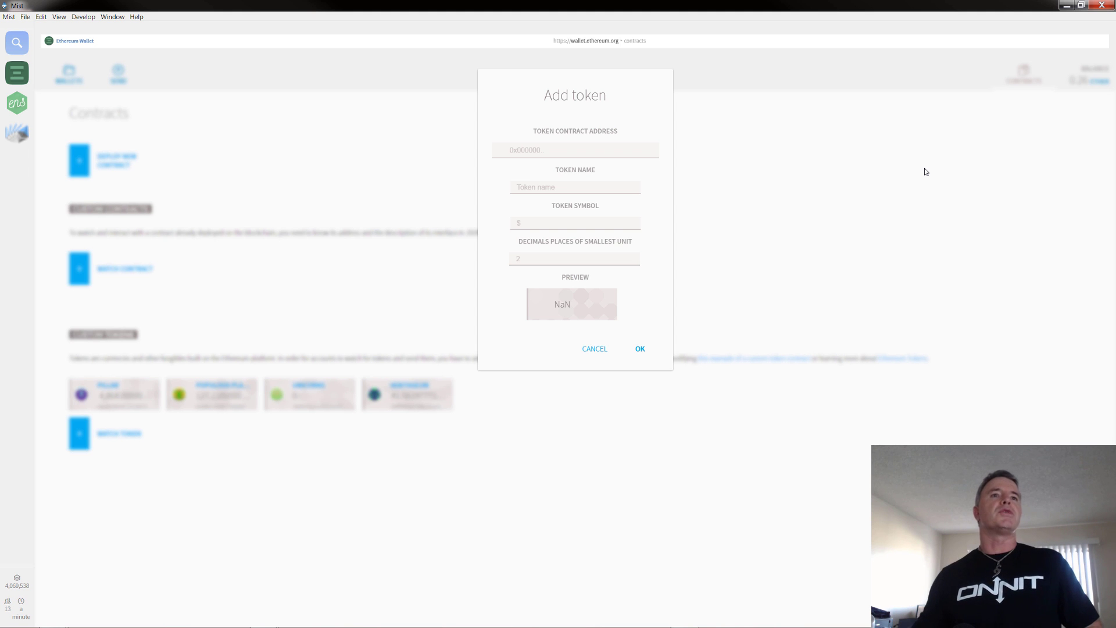
click(536, 153)
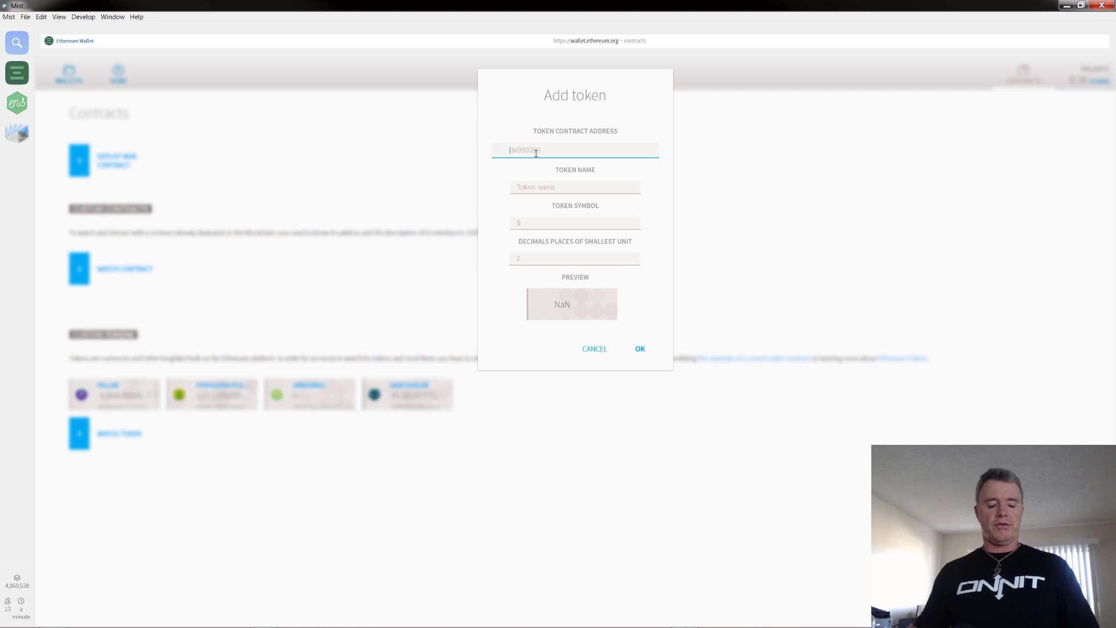
key(ctrl+v)
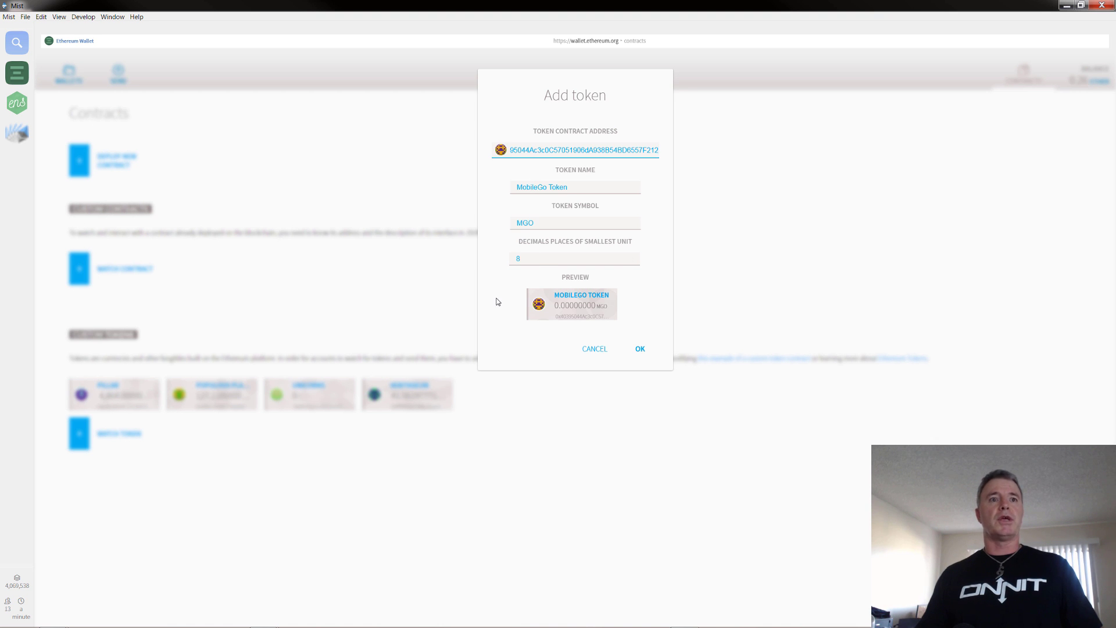
click(640, 350)
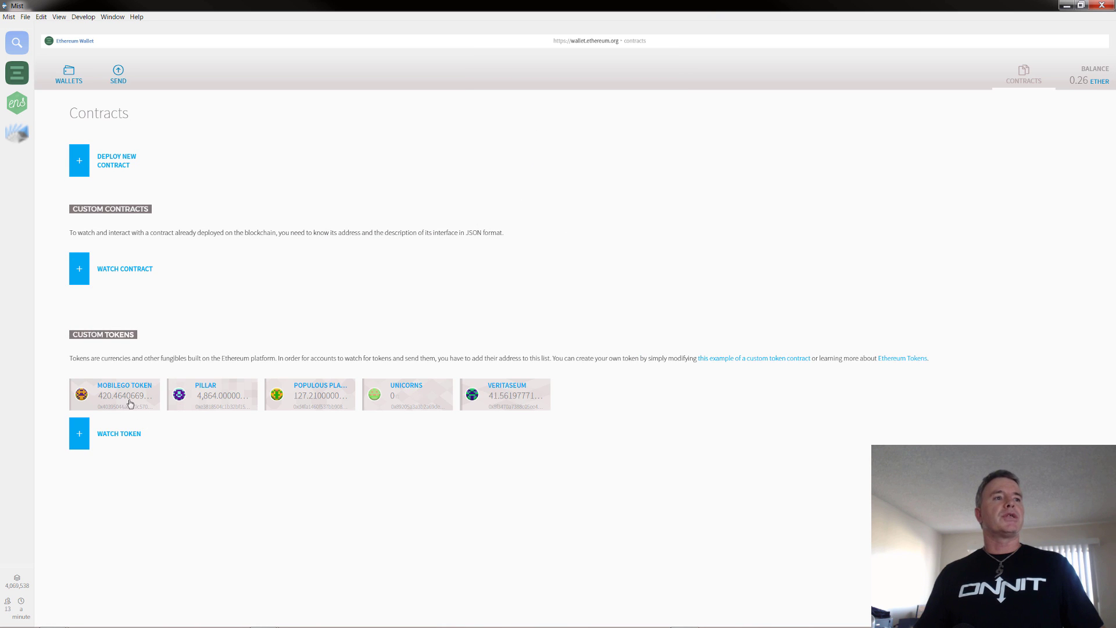
mouse_move(100, 395)
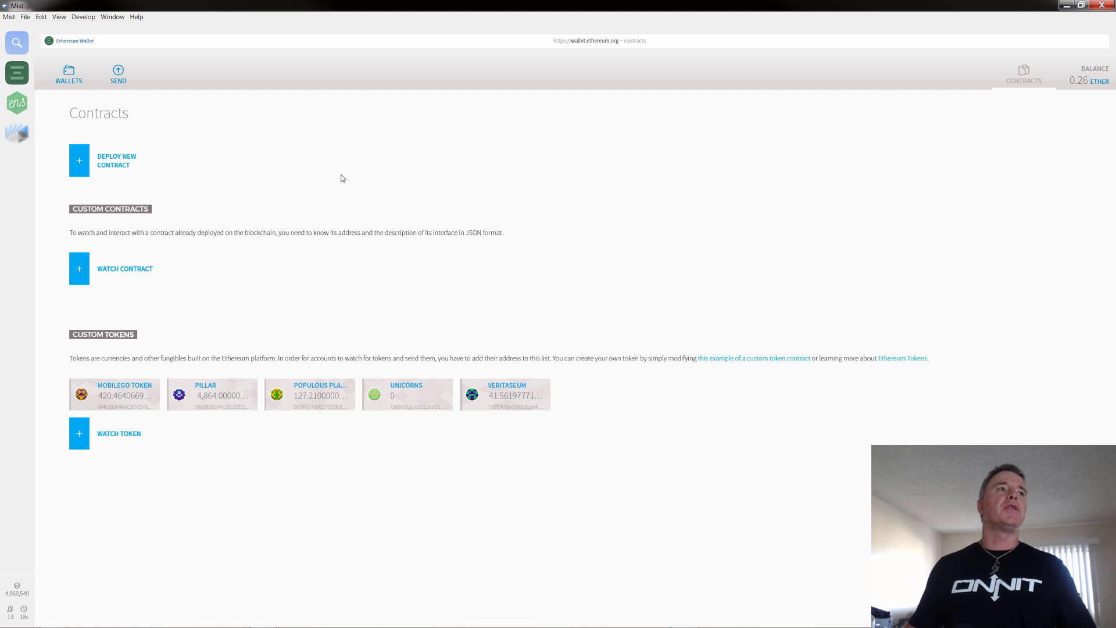
Open the ENS Registrar page showing eightlimbs.eth owned by this account, renewal due 2019-06-02.
click(20, 44)
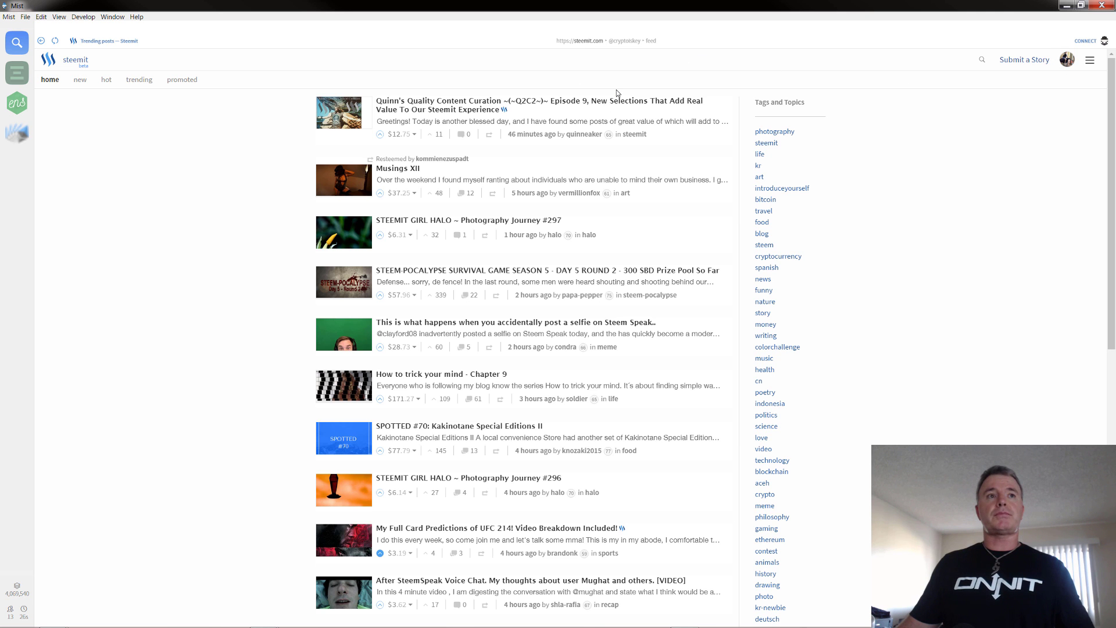
click(17, 105)
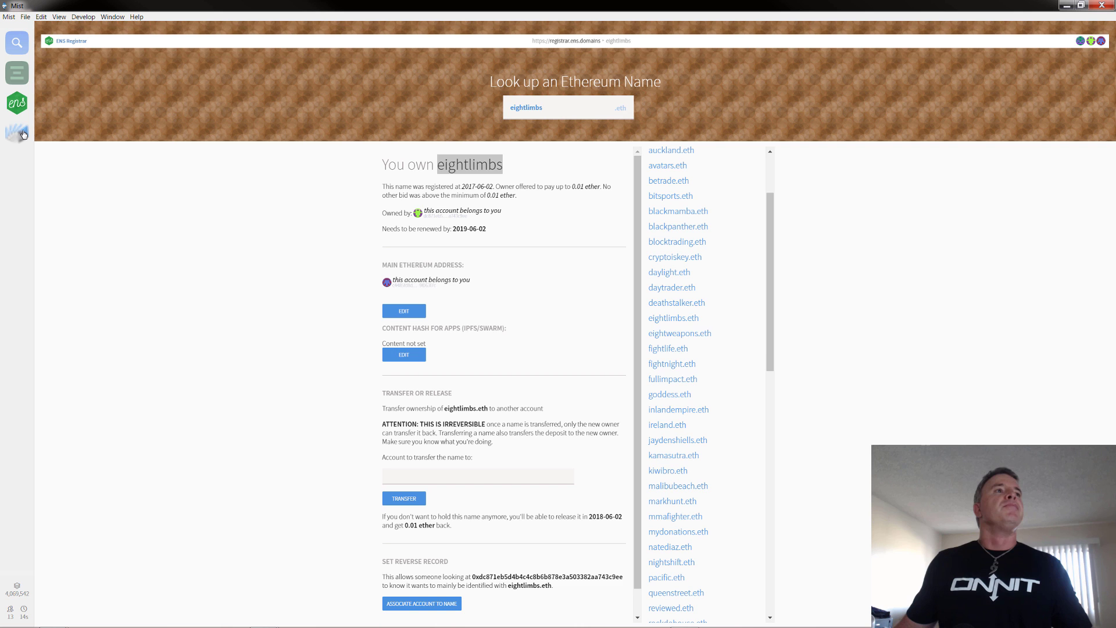
Start a Send funds transfer from the MetaMask-labelled account holding 0.11 ether.
click(25, 73)
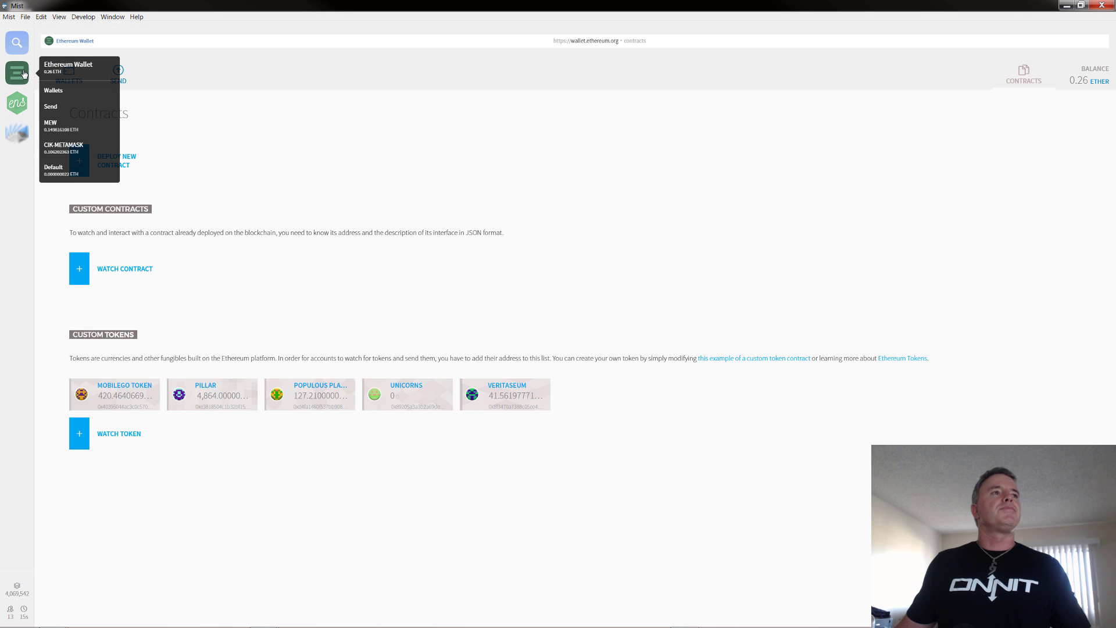
click(69, 75)
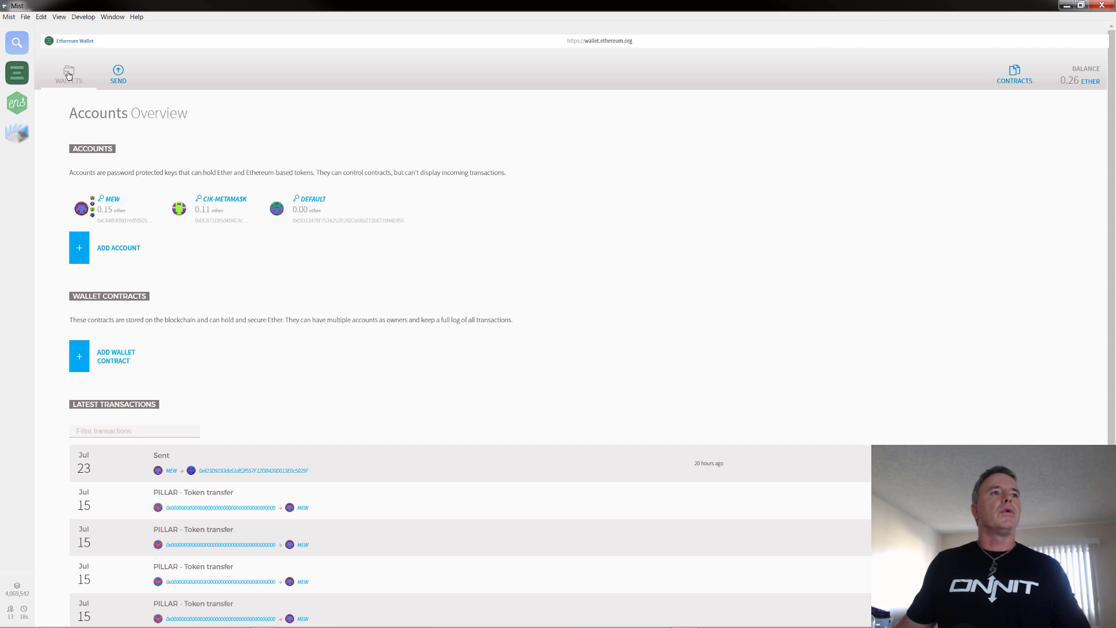
click(227, 201)
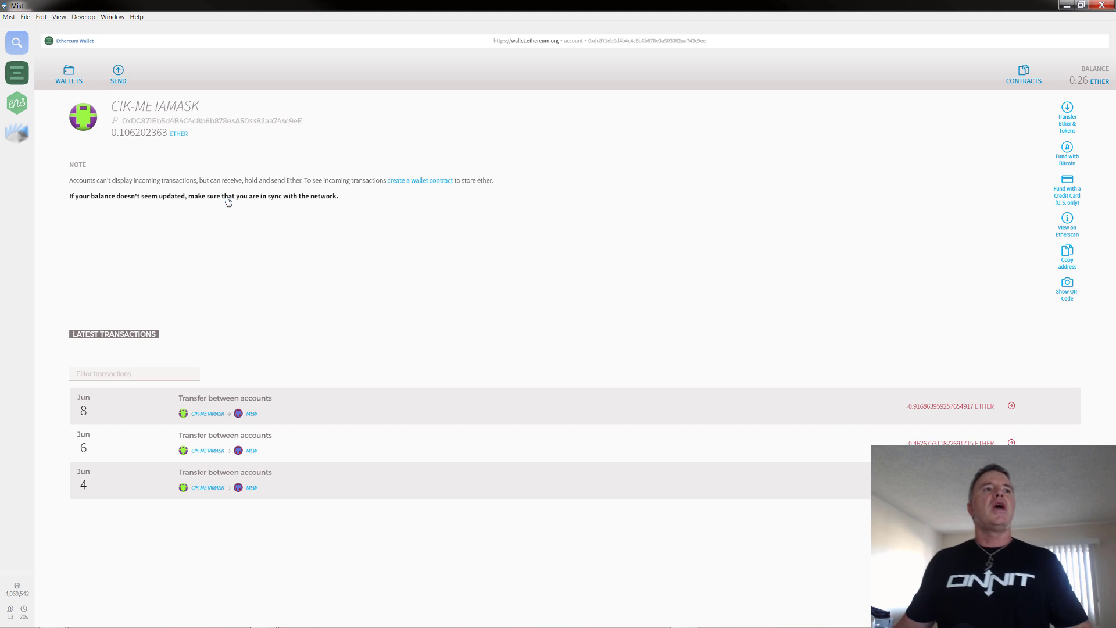
click(118, 74)
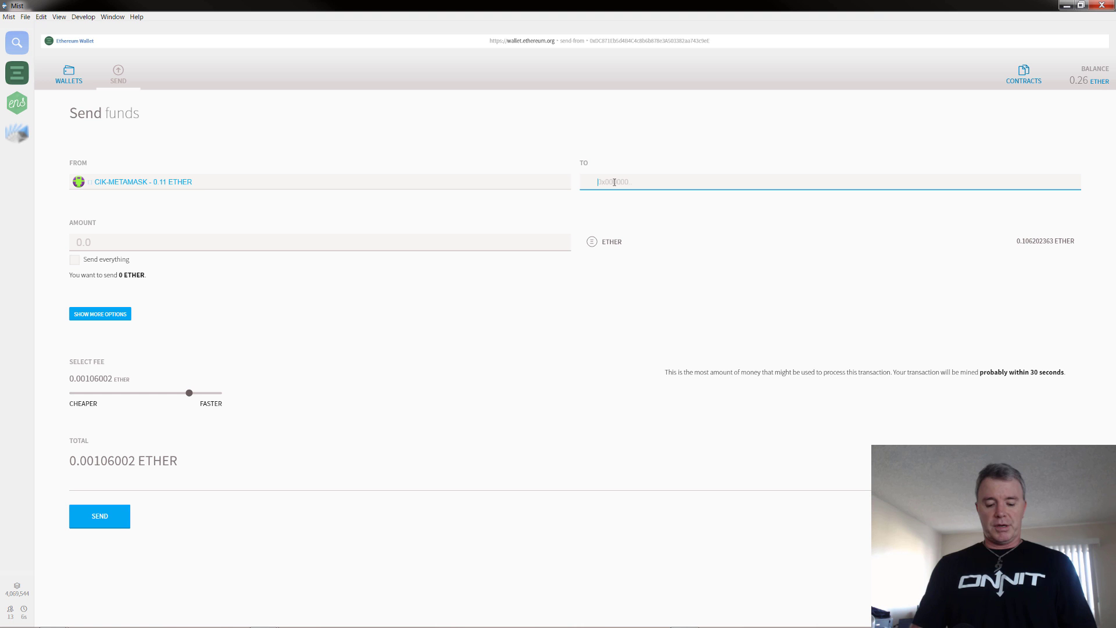
text(ei)
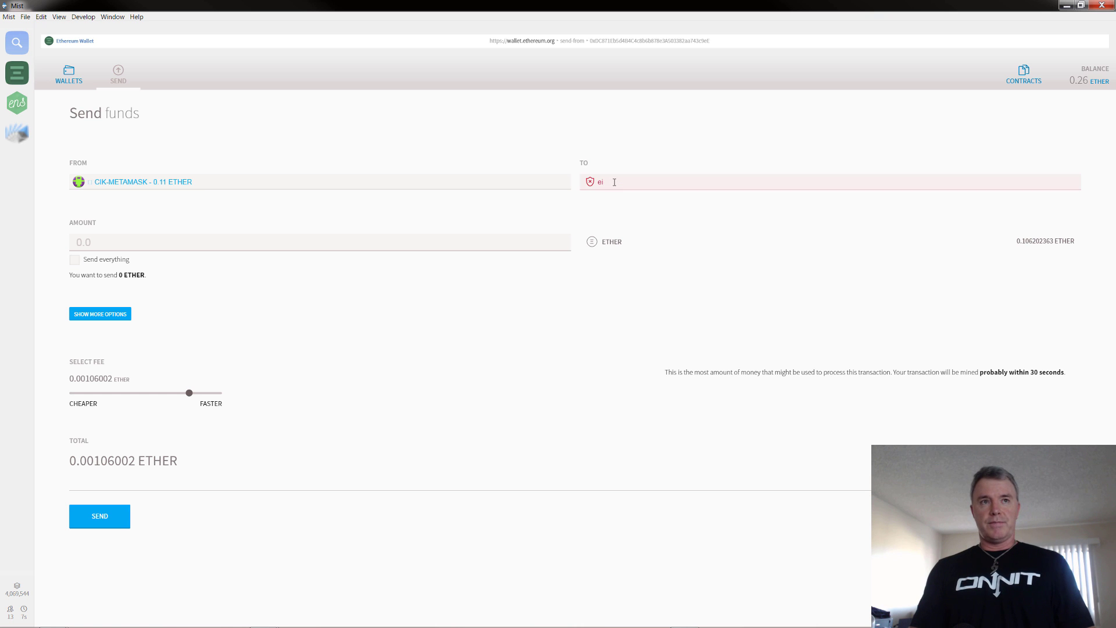
text(ght)
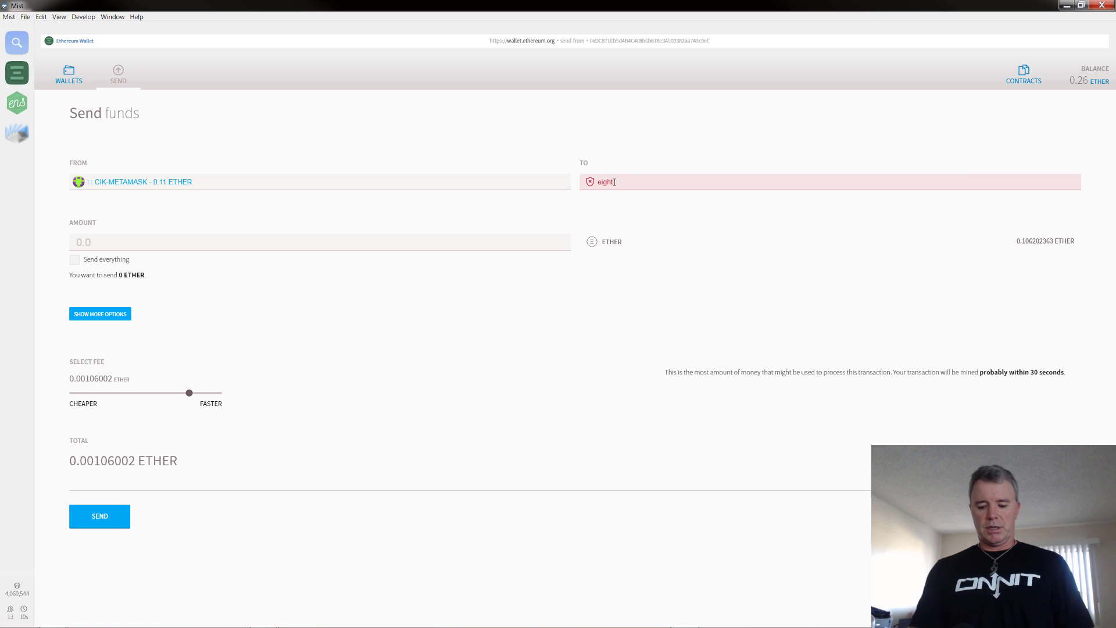
text(limbs)
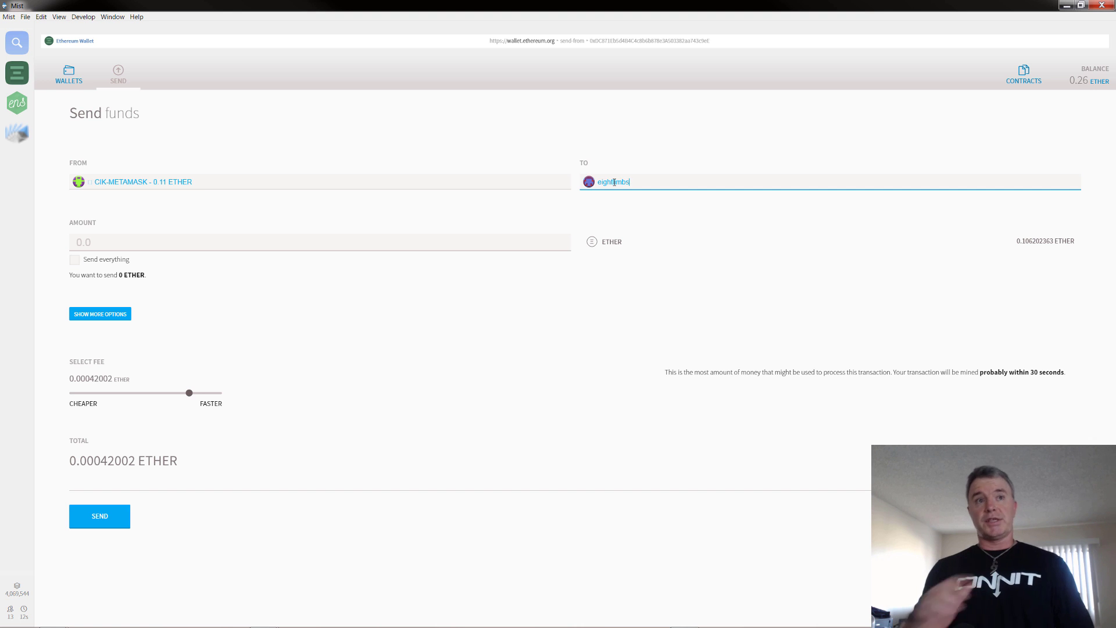
click(636, 219)
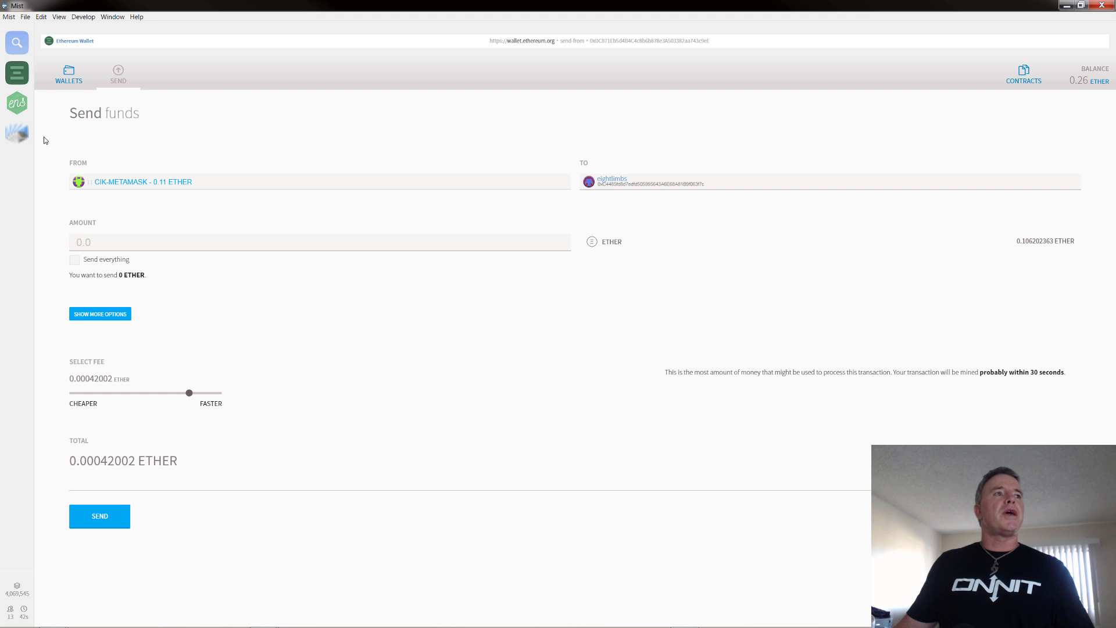
Switch to EtherDelta's VERI/ETH market, showing balances of 41.562 VERI and 0.150 ETH.
click(17, 134)
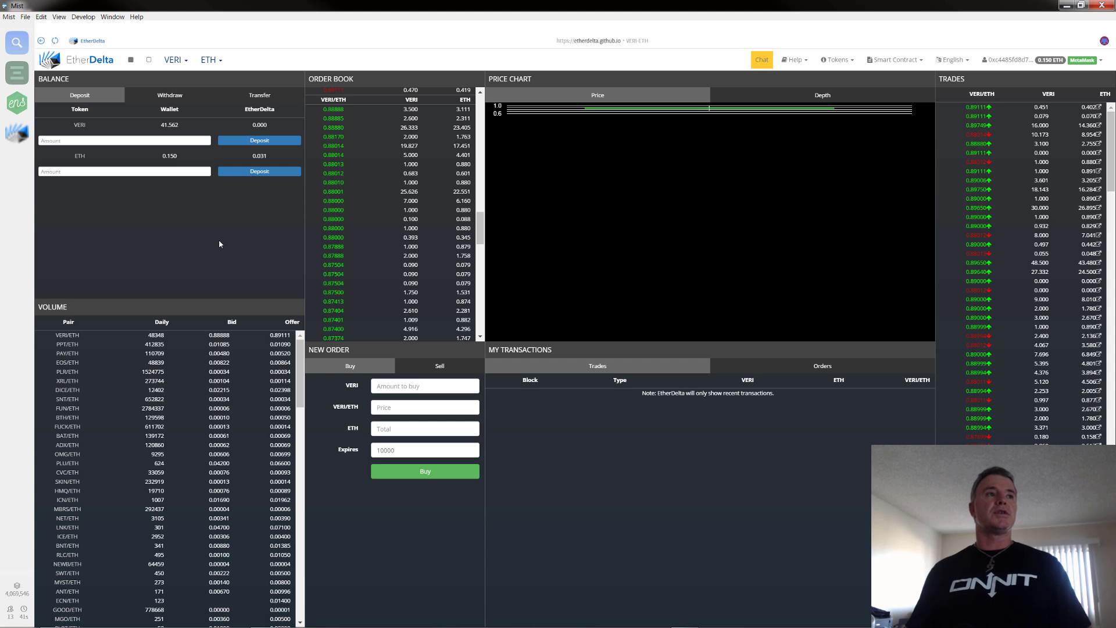
Go back to Ethereum Wallet and show the WALLETS overview of every account and recent transaction.
click(14, 77)
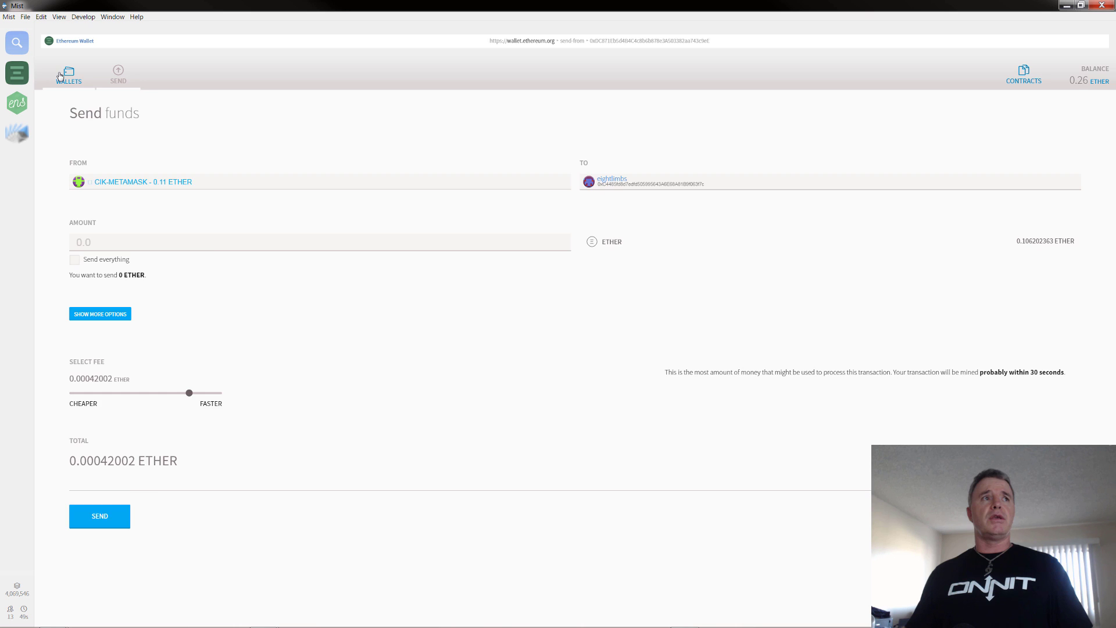
click(60, 76)
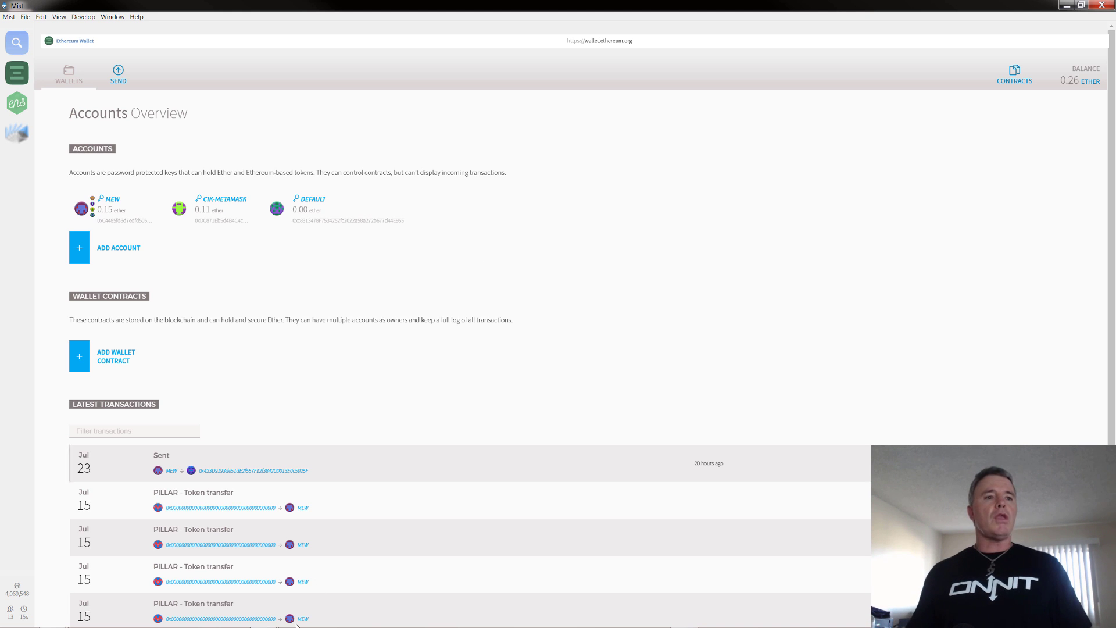
mouse_move(228, 625)
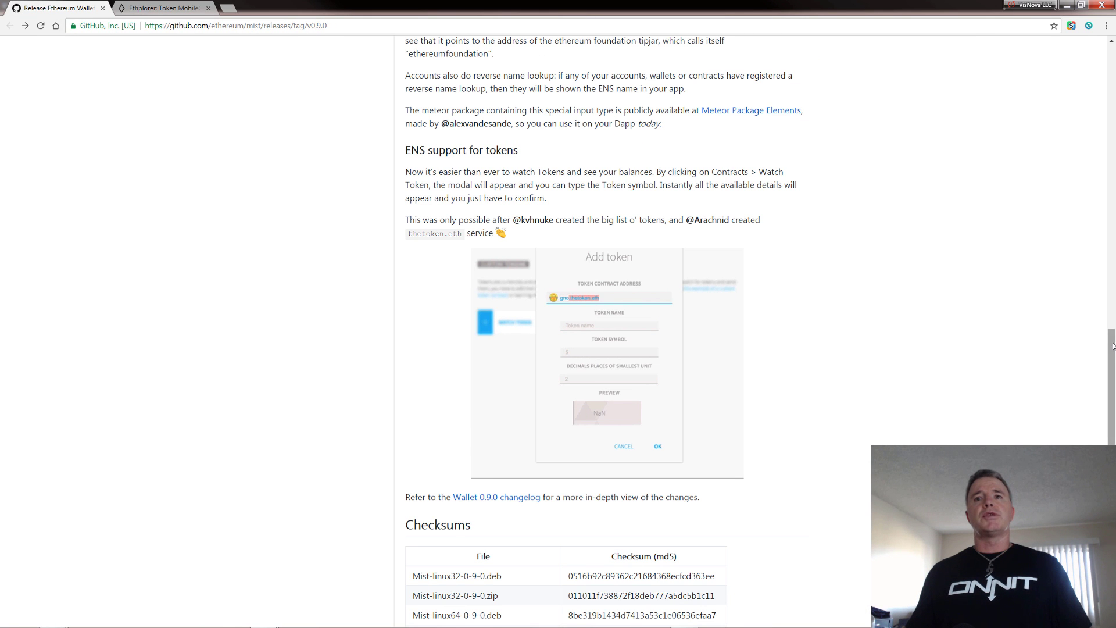
Scroll the Mist v0.9.0 release page past Checksums to the Downloads list, including the 120 MB Windows installer.
scroll(1095, 201, down, 10)
scroll(607, 331, down, 3)
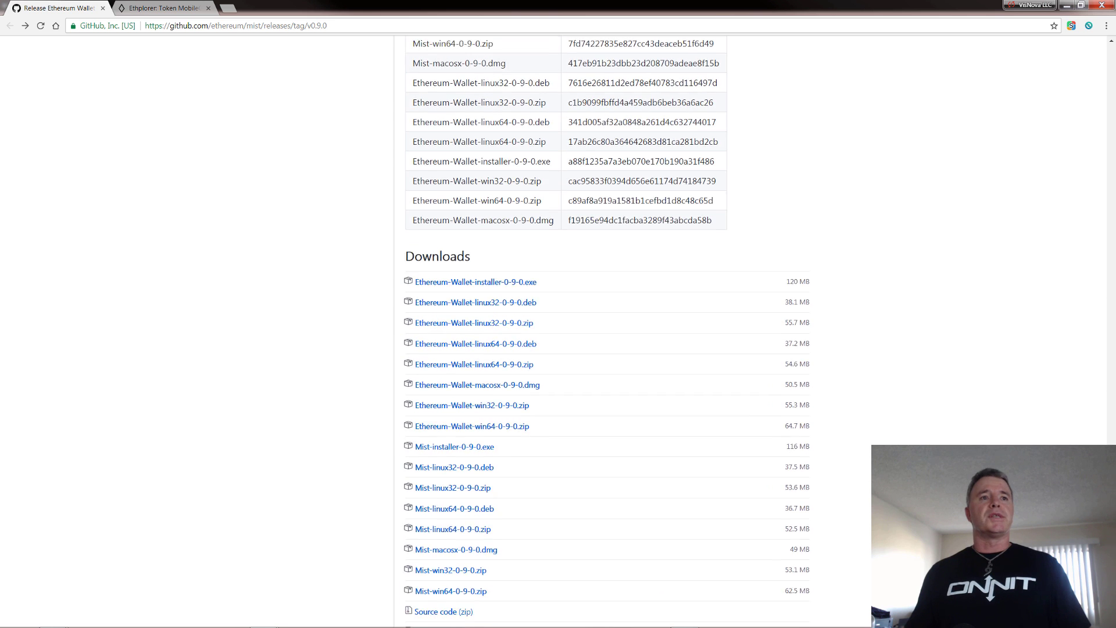